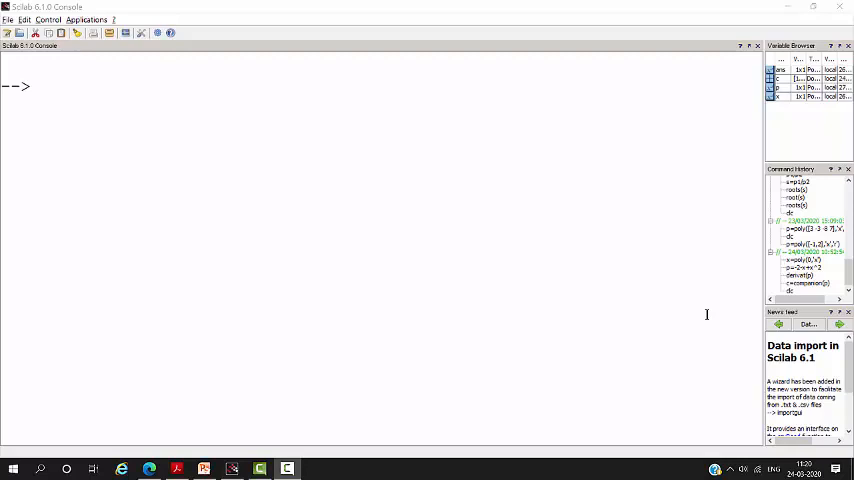
Create polynomial variable x with poly(0,'x') and define p = 1+2*x+2*x^2
left_click(72, 82)
type("p=p")
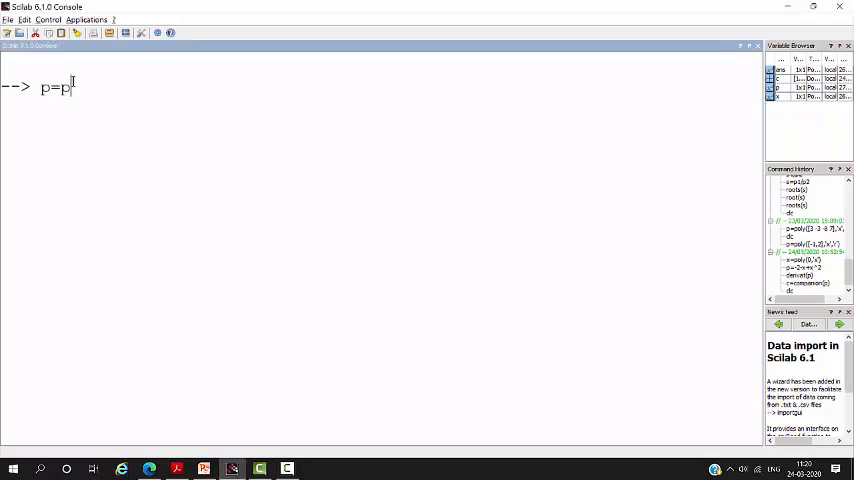
type("oly")
type("(")
type("0,'x')")
key("Return")
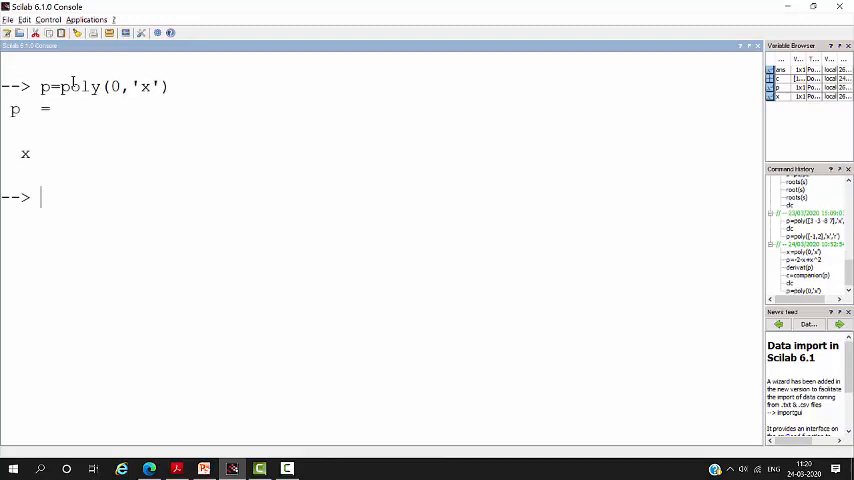
type("p=1+")
type("2")
type("*x+2")
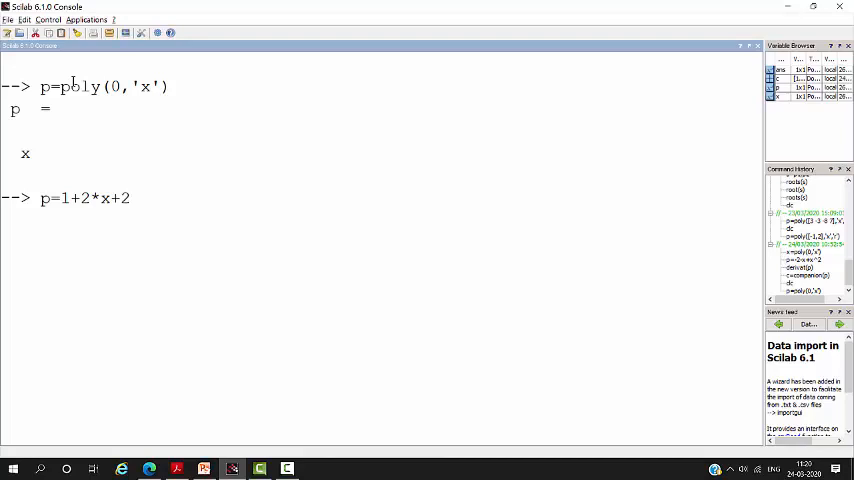
type("*x")
type("^2")
key("Return")
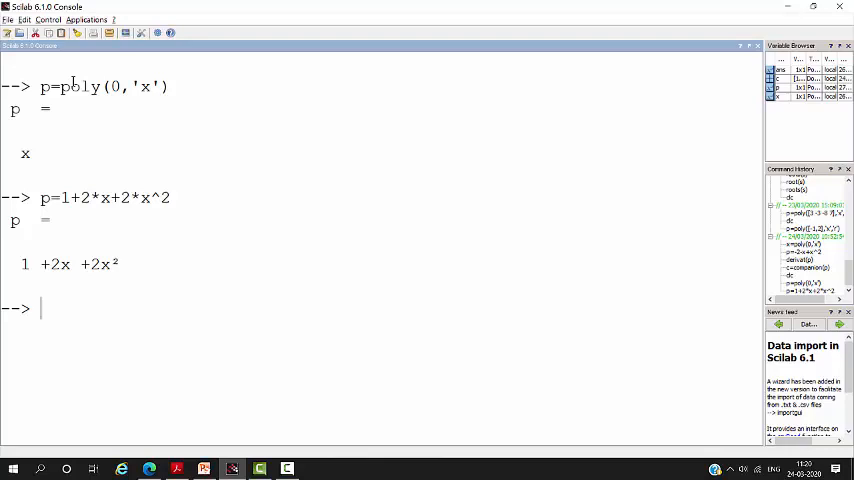
type("deriv")
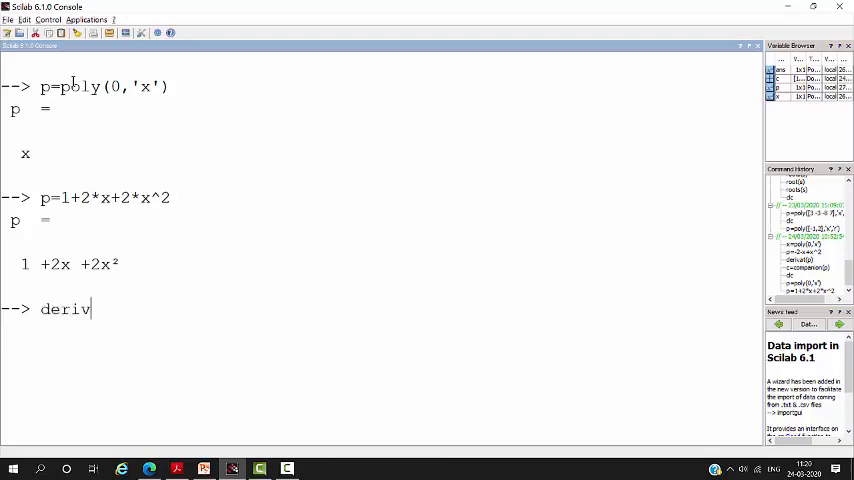
type("at")
type("(p")
type(")")
Evaluate derivat(p), returning the derivative 2 + 4x
key("Return")
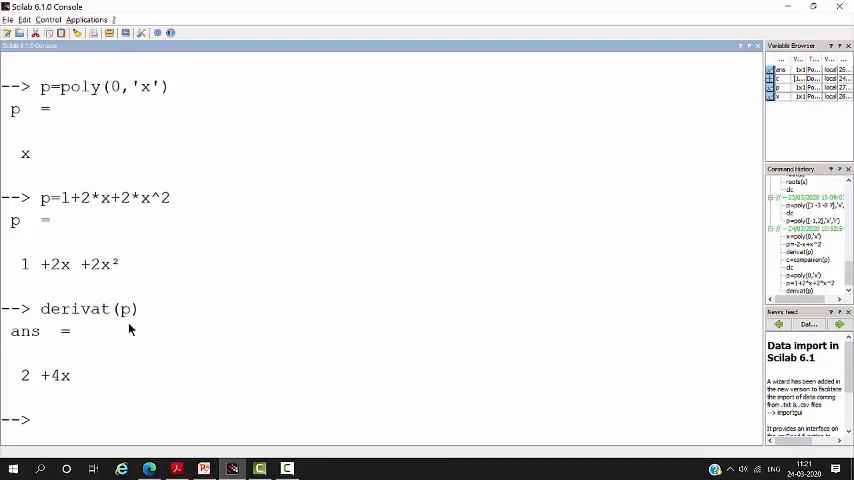
type("c")
type("=c")
type("ompa")
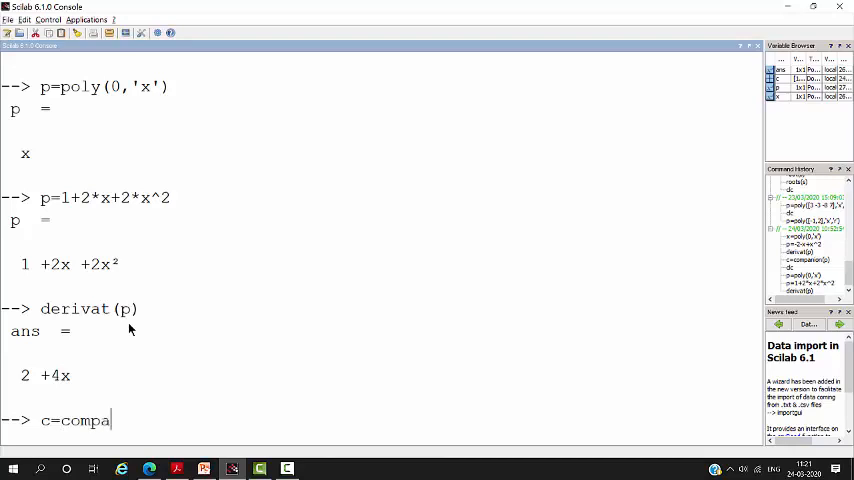
type("nion")
type("(")
type("p")
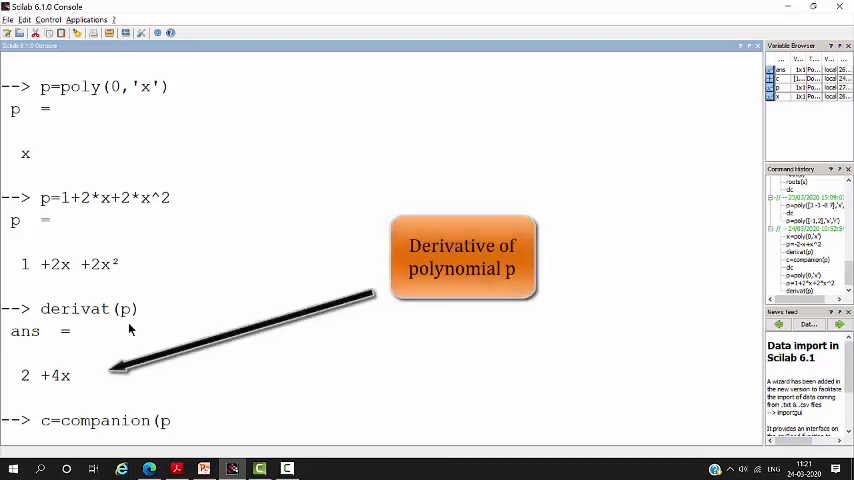
type(")")
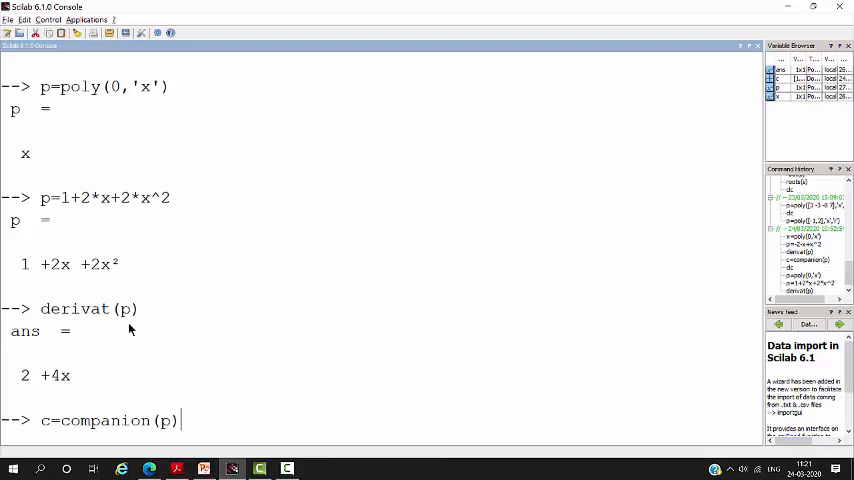
Evaluate c=companion(p), returning the matrix [-1 -0.5; 1 0]
key("Return")
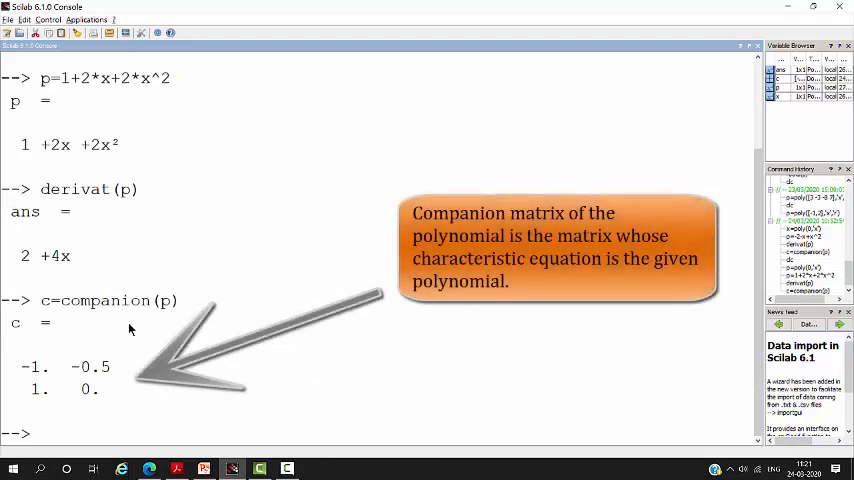